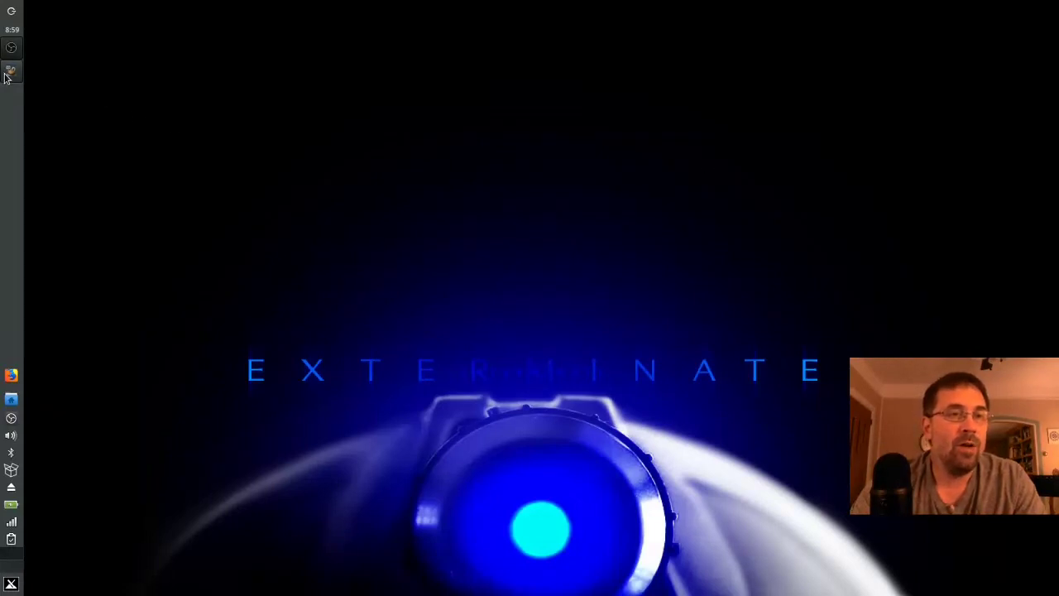
- Switch to the mx19 virtual machine and boot the advanced option MX 19.2 patito feo, with Linux 5.6.0-2-amd64 (systemd)
{"action": "left_click", "coordinate": [11, 71]}
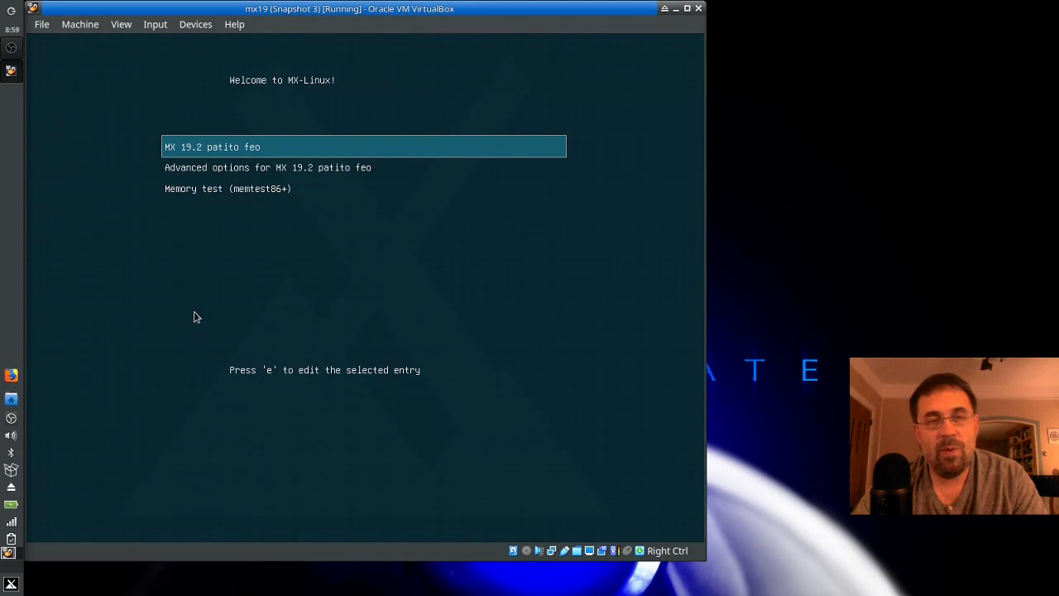
{"action": "key", "text": "Down"}
{"action": "key", "text": "Up"}
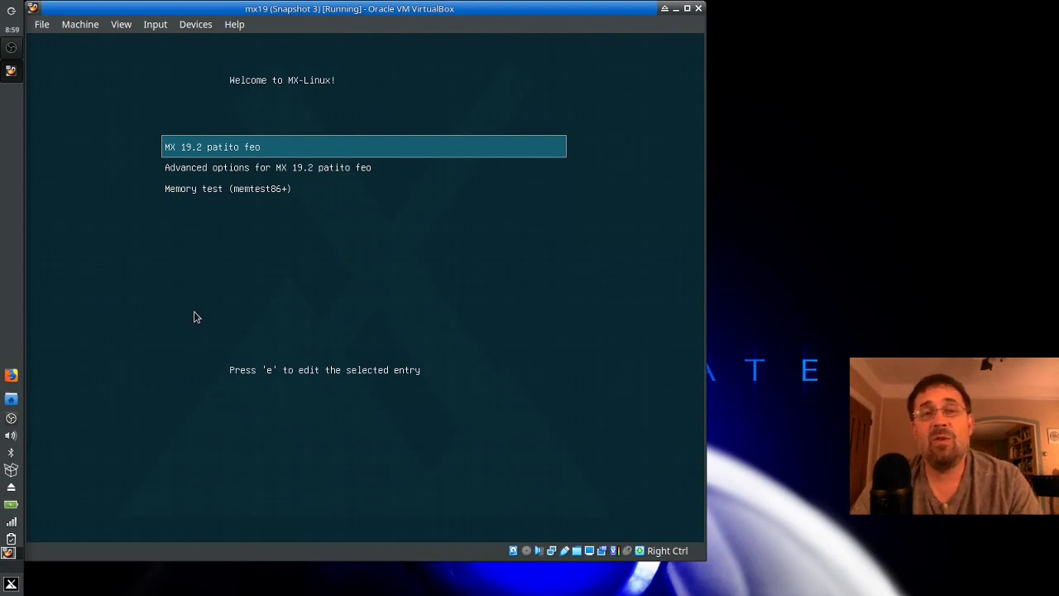
{"action": "key", "text": "Down"}
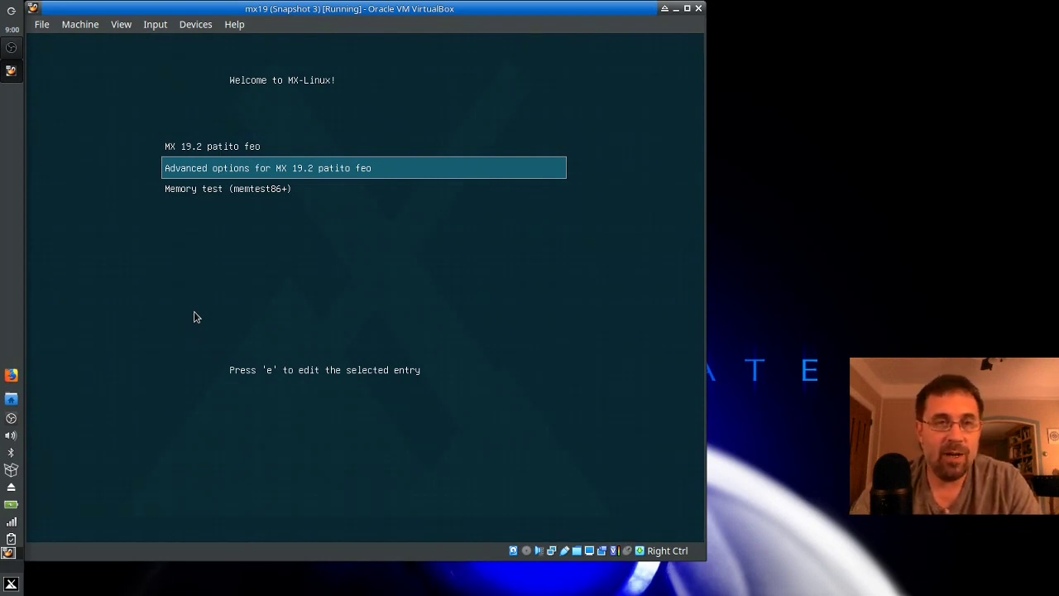
{"action": "key", "text": "Return"}
{"action": "key", "text": "Down"}
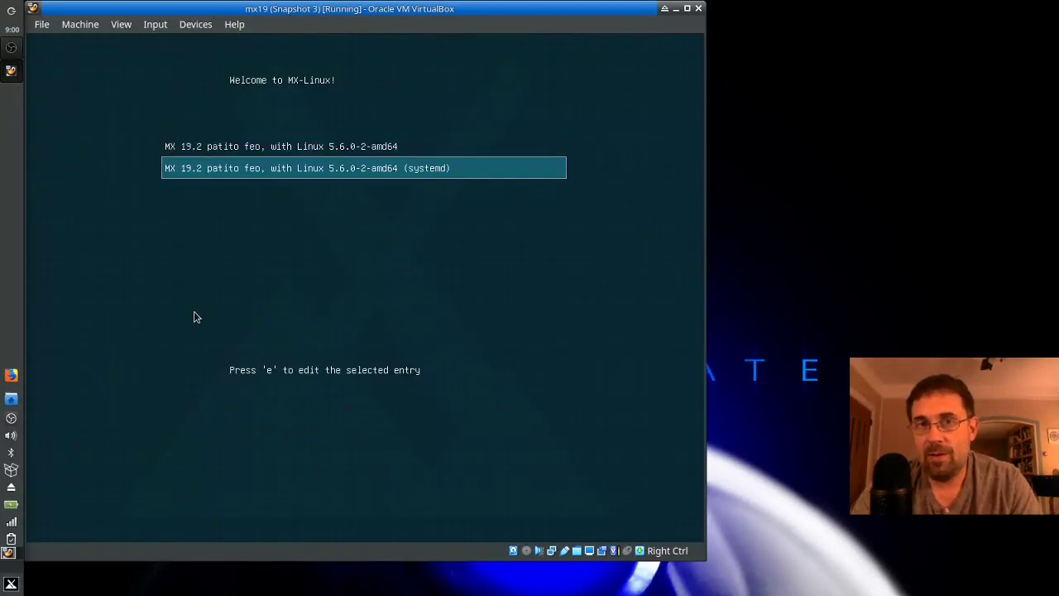
{"action": "key", "text": "Up"}
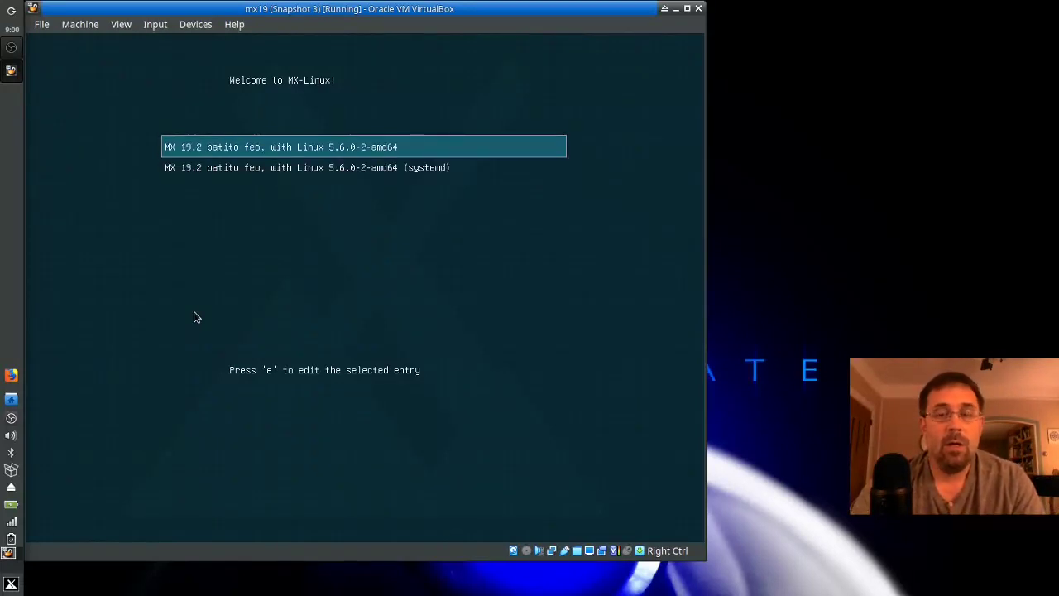
{"action": "key", "text": "Down"}
{"action": "key", "text": "Return"}
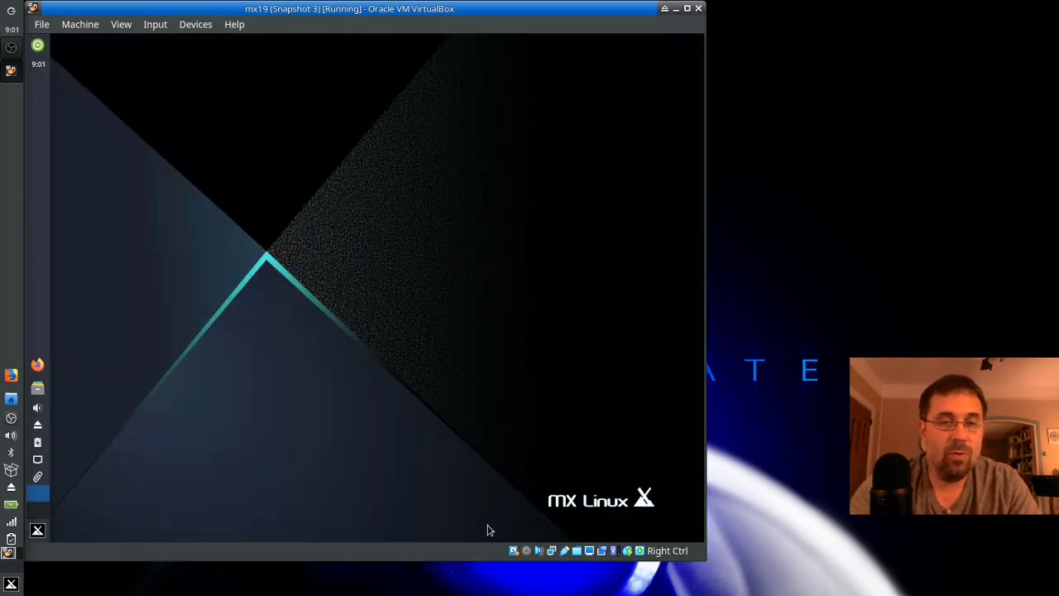
- Enlarge the virtual machine window and check the init system in the Quick System Info report, closing it when done
{"action": "left_click_drag", "start_coordinate": [705, 558], "coordinate": [767, 553]}
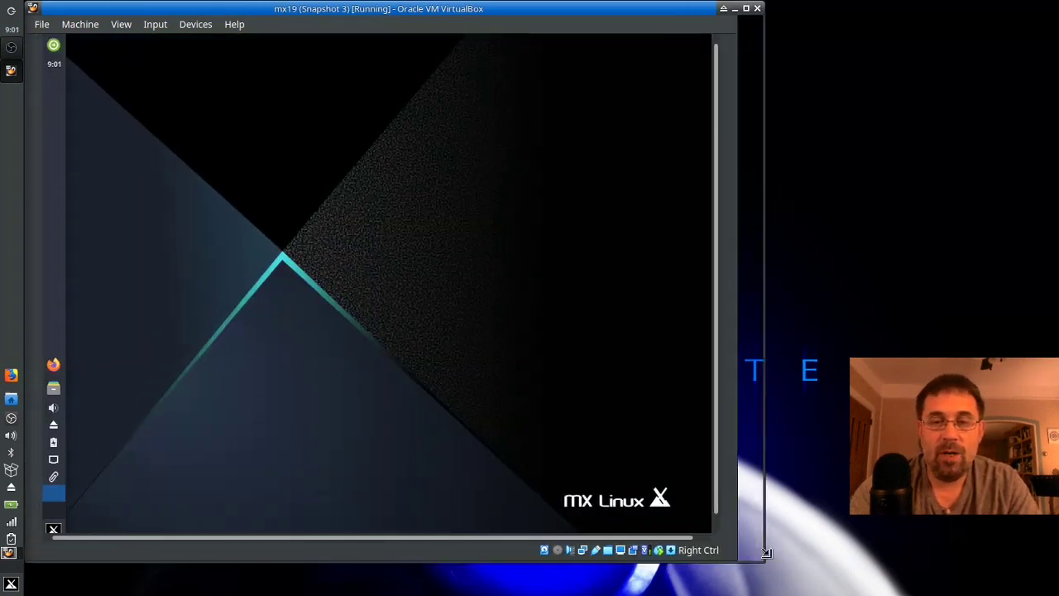
{"action": "left_click", "coordinate": [33, 540]}
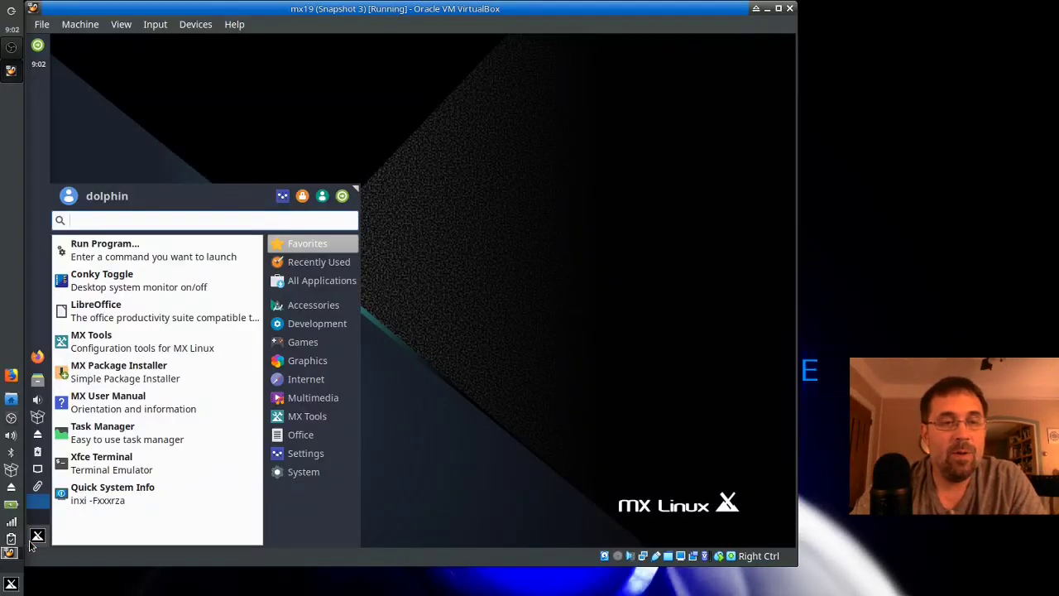
{"action": "left_click", "coordinate": [114, 495]}
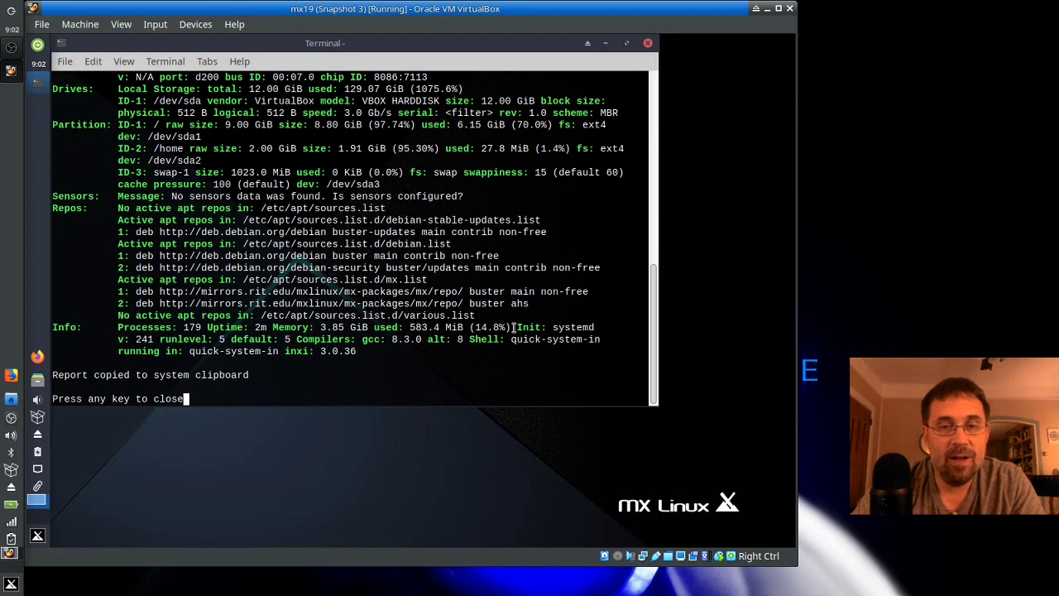
{"action": "left_click_drag", "start_coordinate": [514, 327], "coordinate": [649, 327]}
{"action": "left_click", "coordinate": [589, 351]}
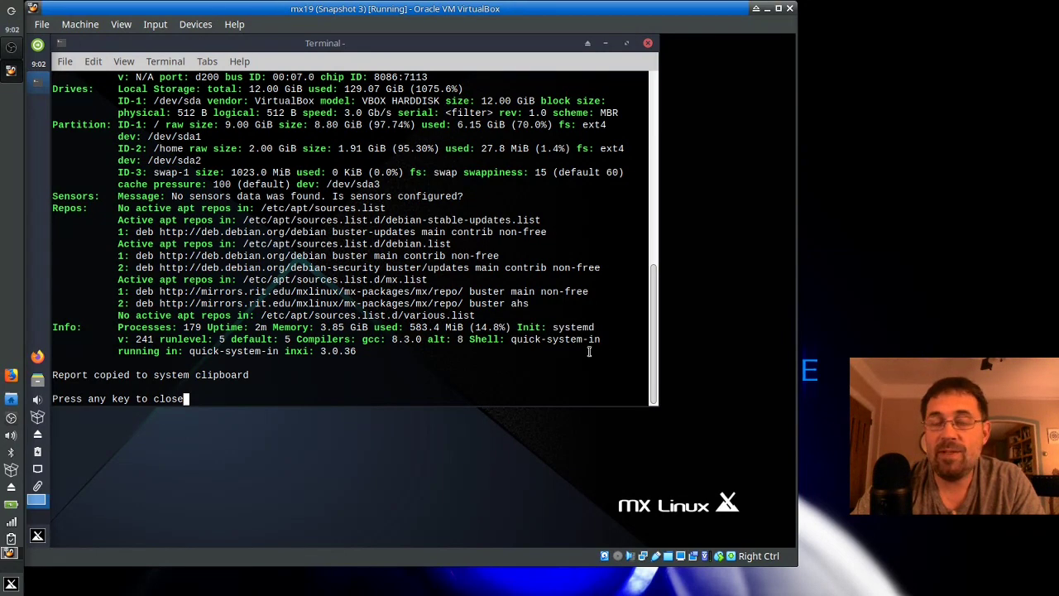
{"action": "key", "text": "Return"}
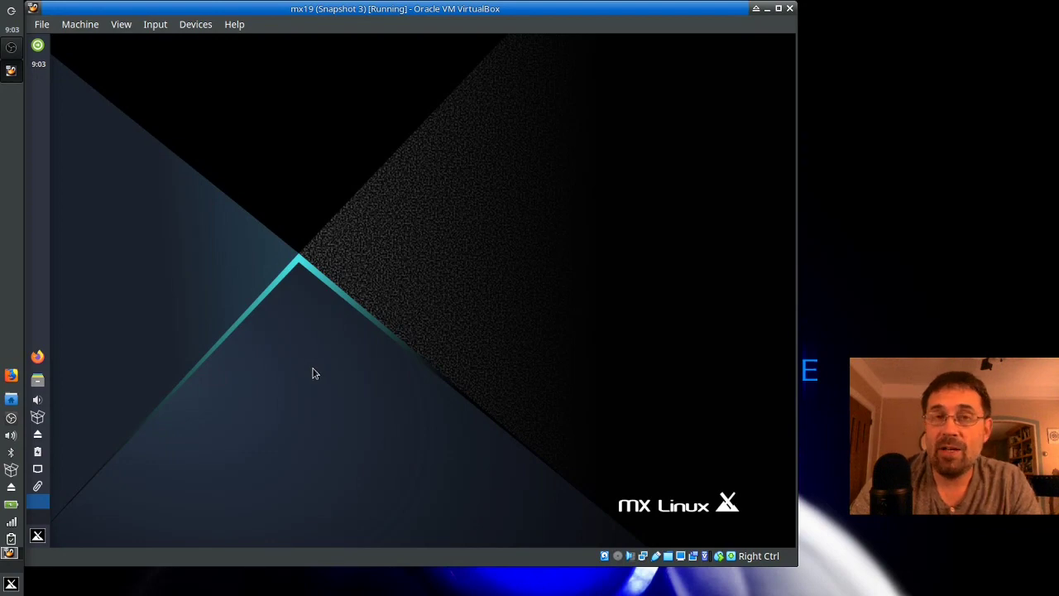
- Search the applications for "boot" and open MX Boot Options, authenticating with the root password
{"action": "left_click", "coordinate": [37, 537]}
{"action": "type", "text": "boot"}
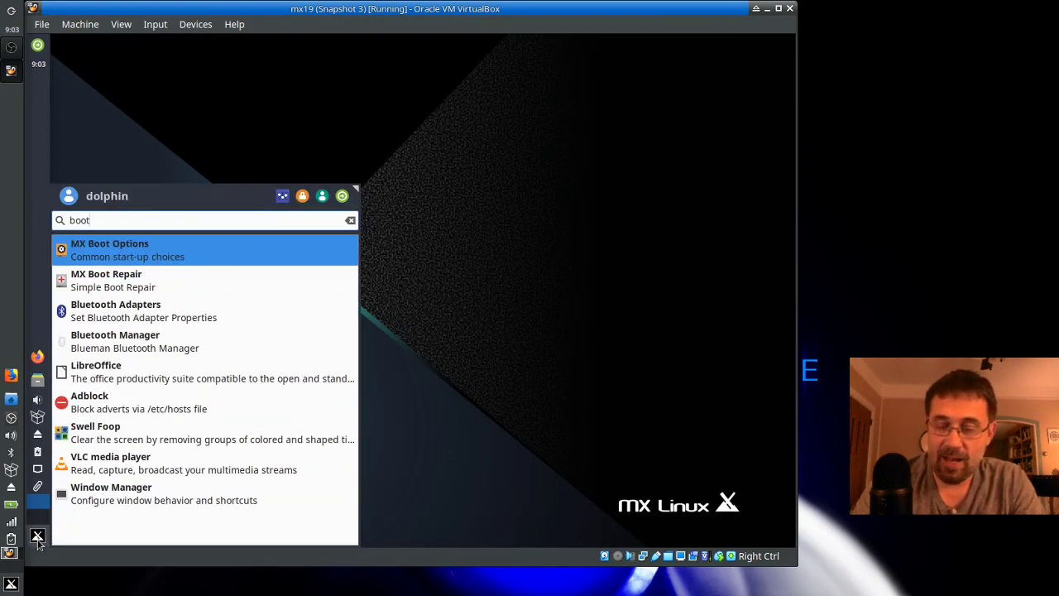
{"action": "key", "text": "Return"}
{"action": "type", "text": "••••"}
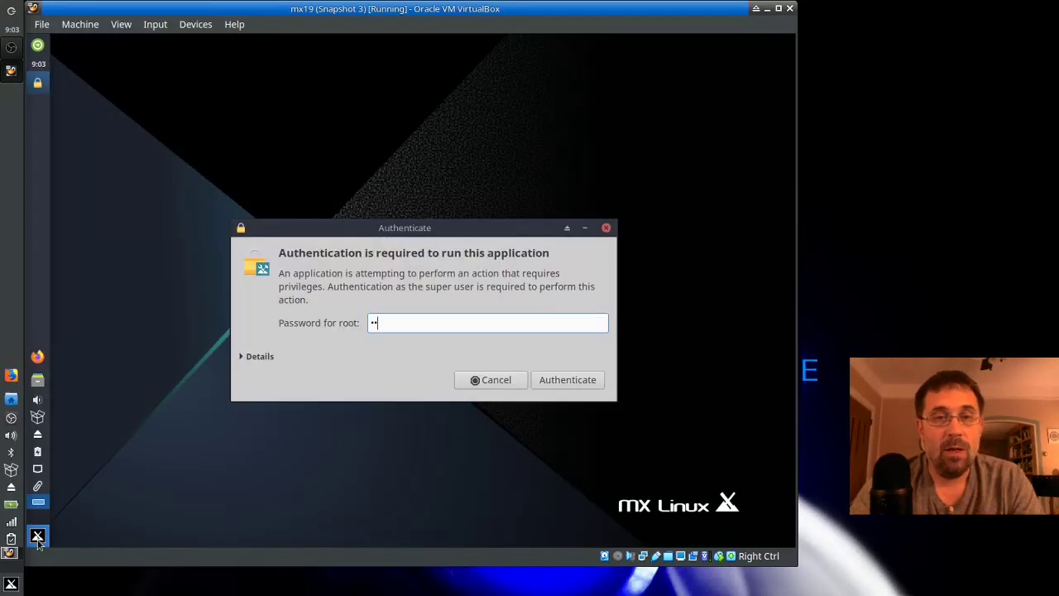
{"action": "key", "text": "Return"}
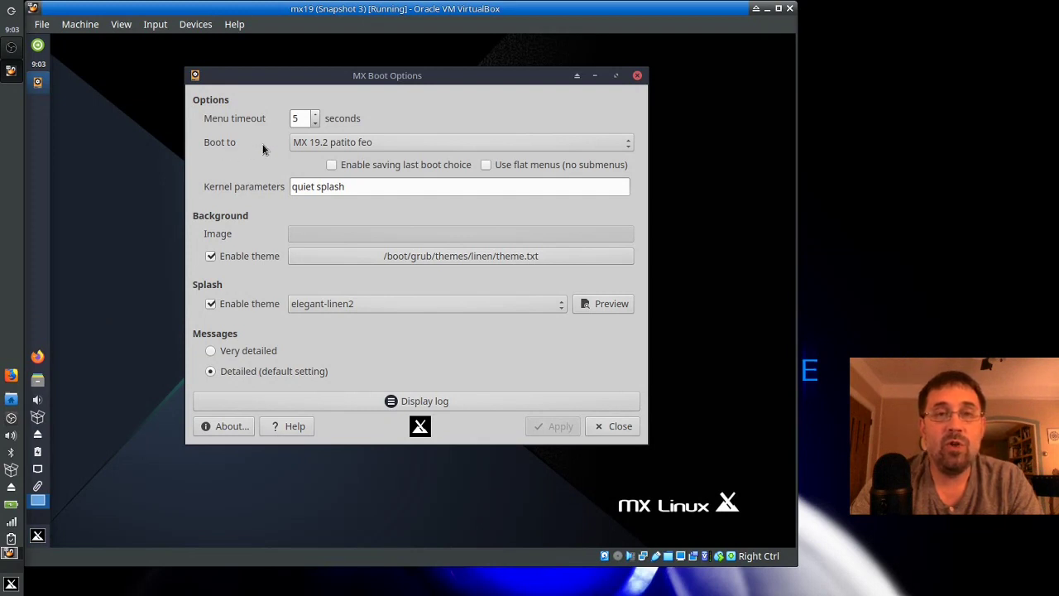
- Set the default boot entry to MX 19.2 patito feo, with Linux 5.6.0-2-amd64 (systemd), apply it and close MX Boot Options
{"action": "left_click", "coordinate": [325, 143]}
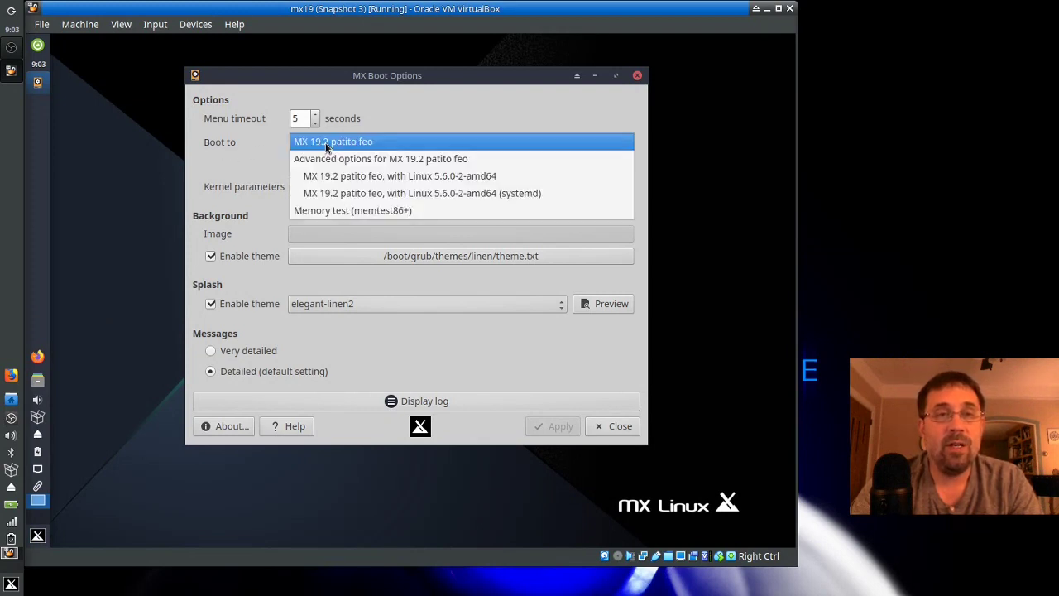
{"action": "left_click", "coordinate": [362, 195]}
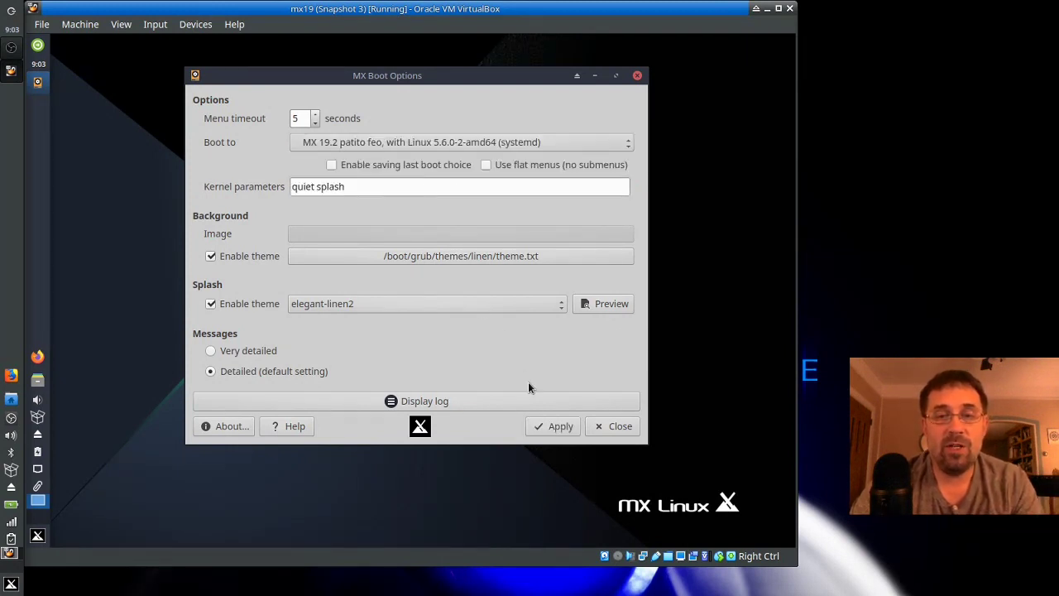
{"action": "left_click", "coordinate": [556, 426]}
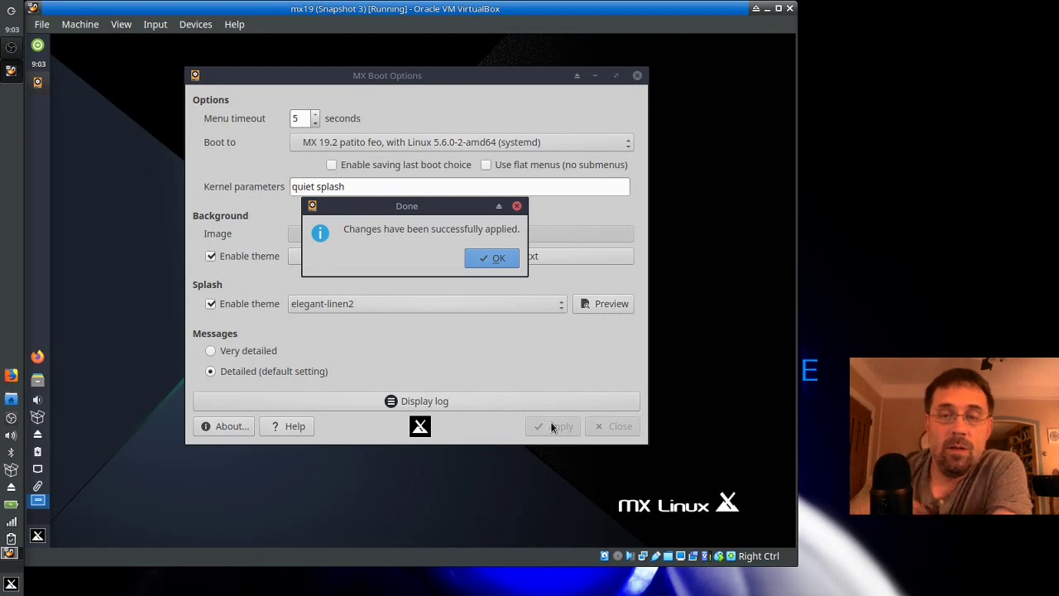
{"action": "key", "text": "Return"}
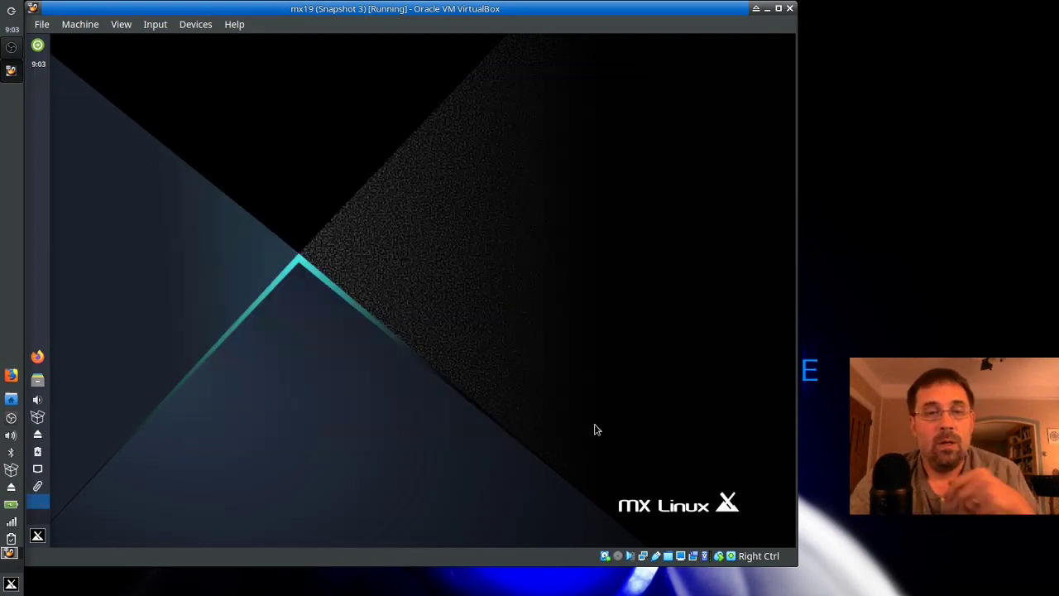
- Restart the MX Linux guest system with the new default boot entry
{"action": "left_click", "coordinate": [37, 536]}
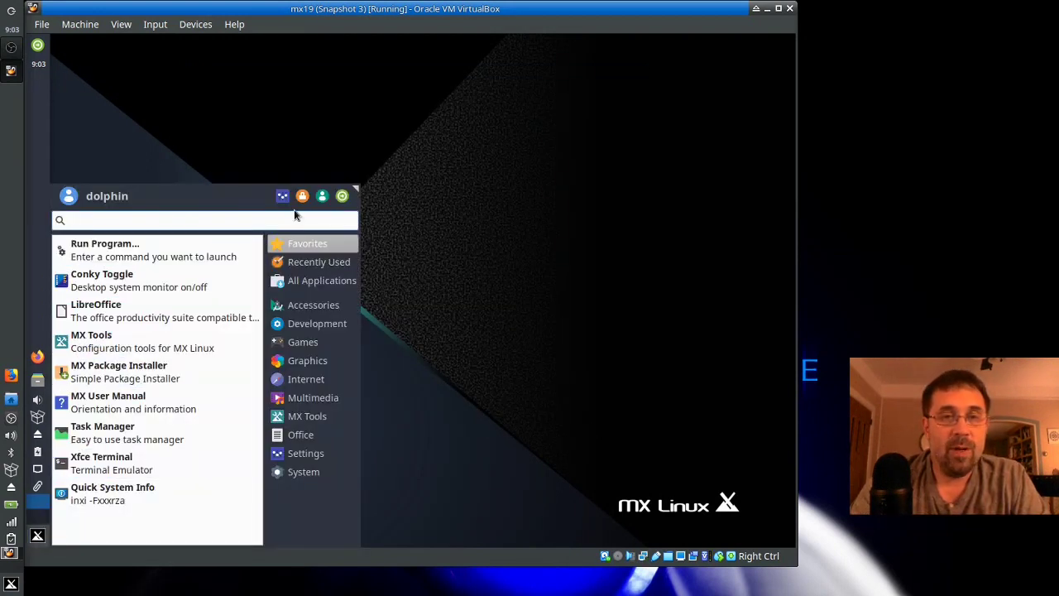
{"action": "left_click", "coordinate": [342, 195]}
{"action": "left_click", "coordinate": [424, 239]}
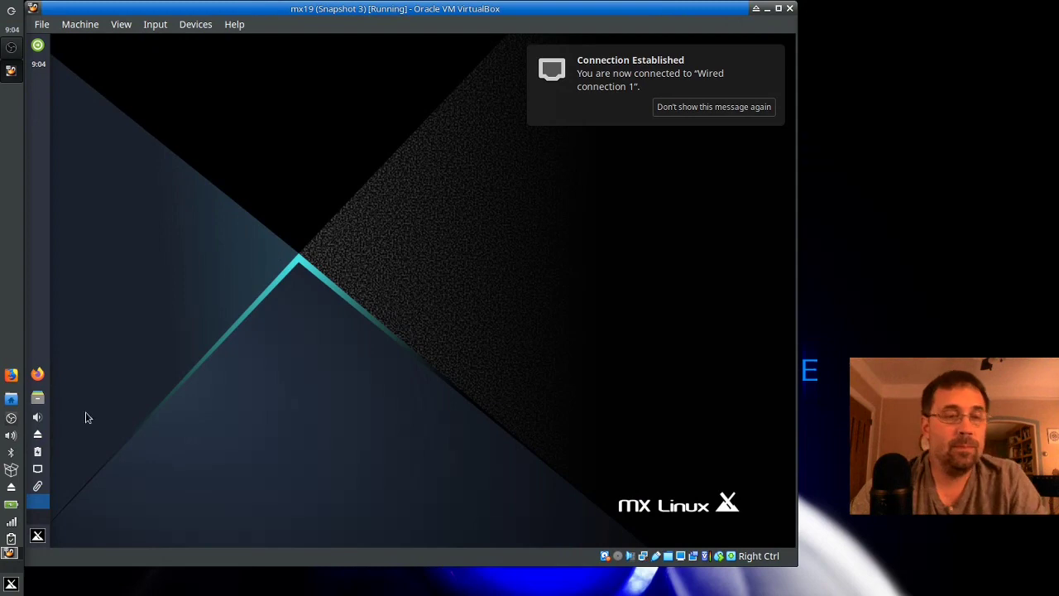
- Reopen MX Boot Options after the restart by searching for "boot" and entering the root password
{"action": "left_click", "coordinate": [39, 536]}
{"action": "type", "text": "boot"}
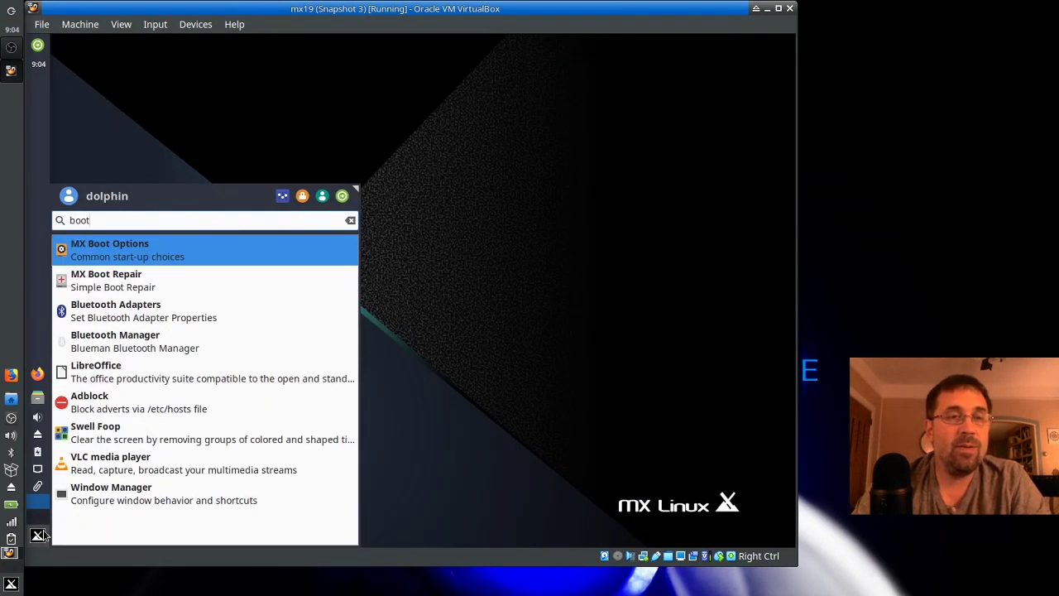
{"action": "key", "text": "Return"}
{"action": "type", "text": "*****"}
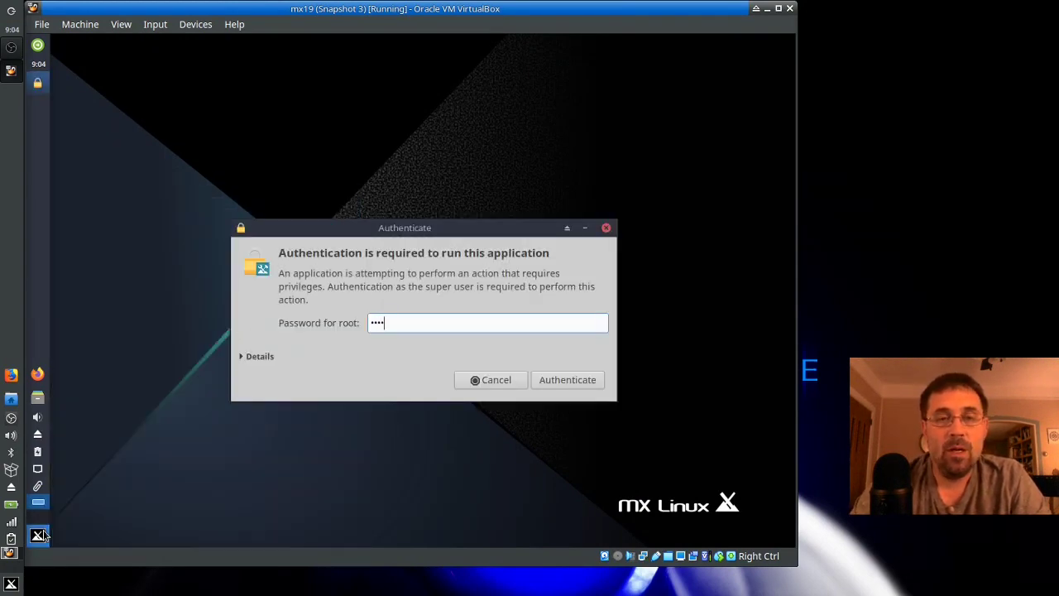
{"action": "key", "text": "Return"}
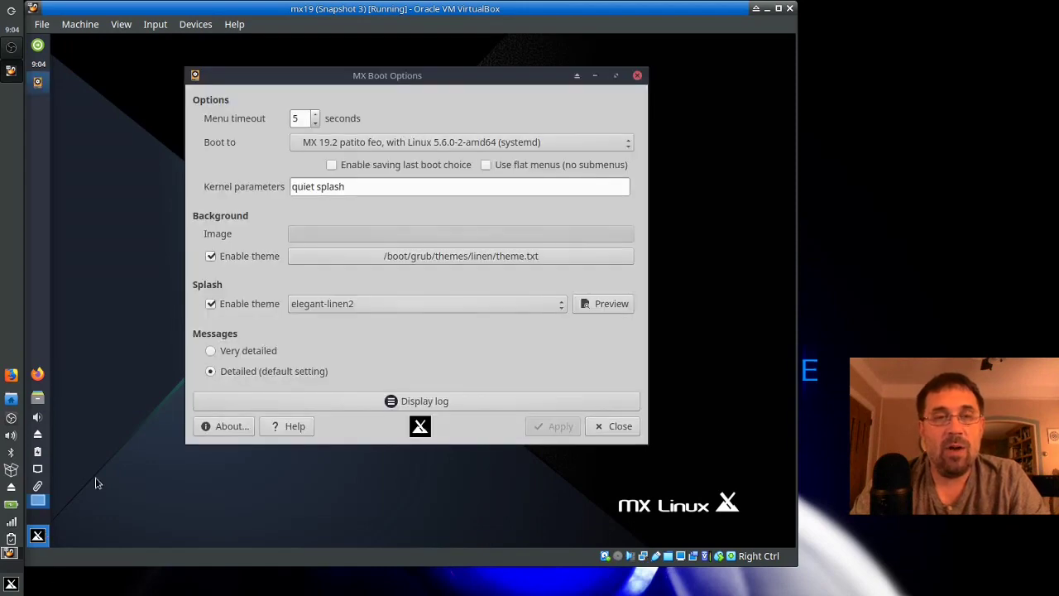
- Enable flat menus without submenus for the boot menu and apply the change
{"action": "left_click", "coordinate": [498, 169]}
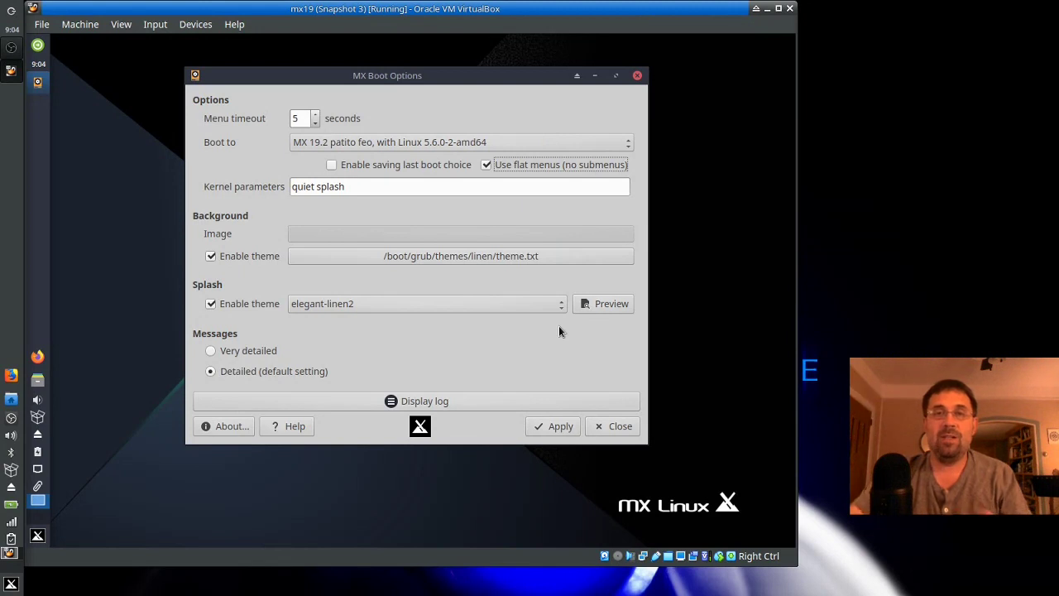
{"action": "left_click", "coordinate": [560, 427]}
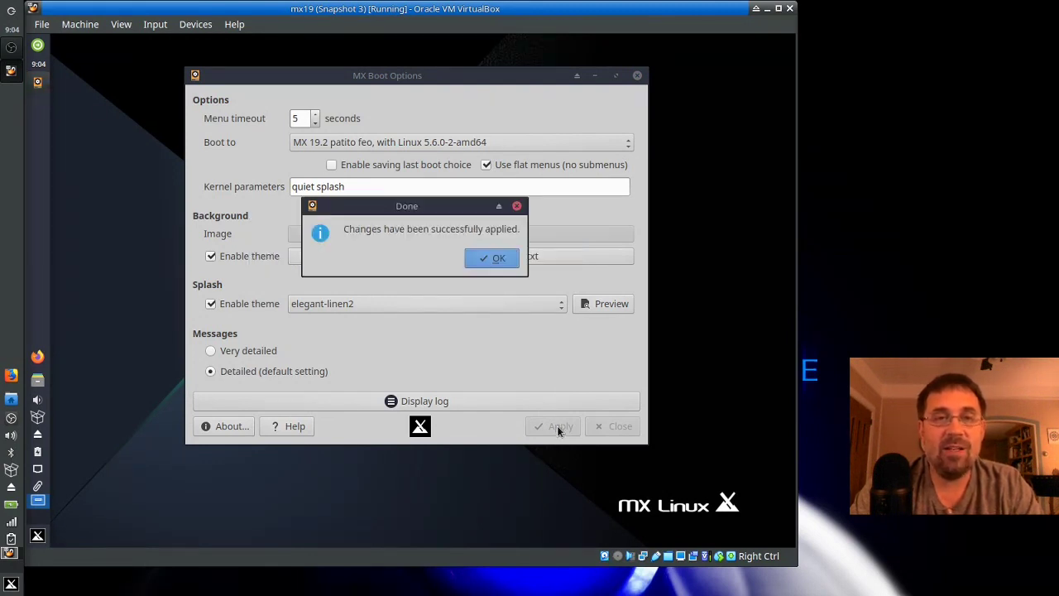
{"action": "left_click", "coordinate": [500, 259]}
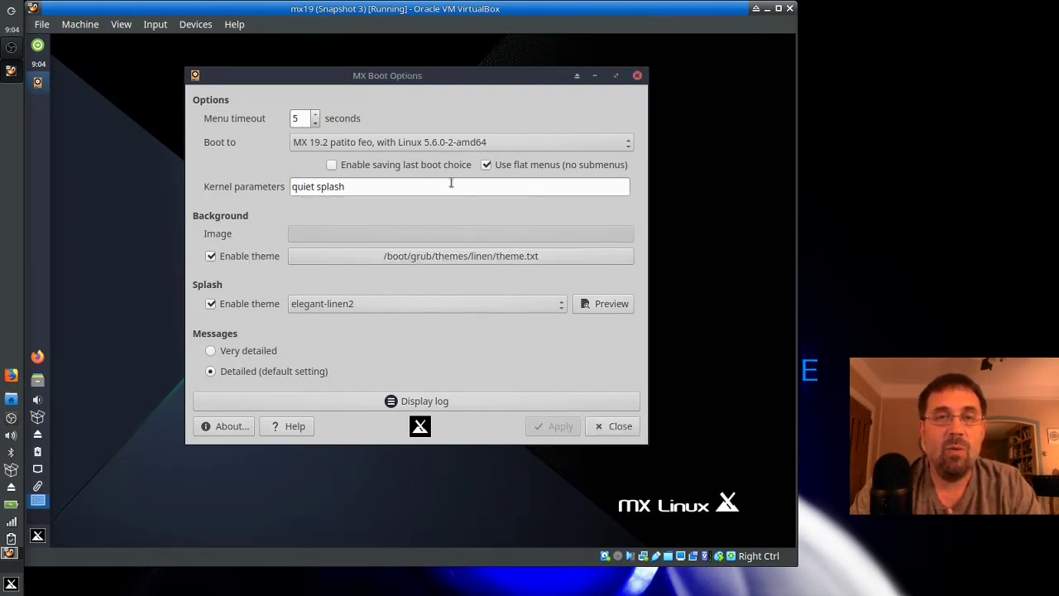
- Set the flat menu's default boot entry to the Linux 5.6.0-2-amd64 (systemd) option, apply it and close MX Boot Options
{"action": "left_click", "coordinate": [399, 142]}
{"action": "left_click", "coordinate": [406, 158]}
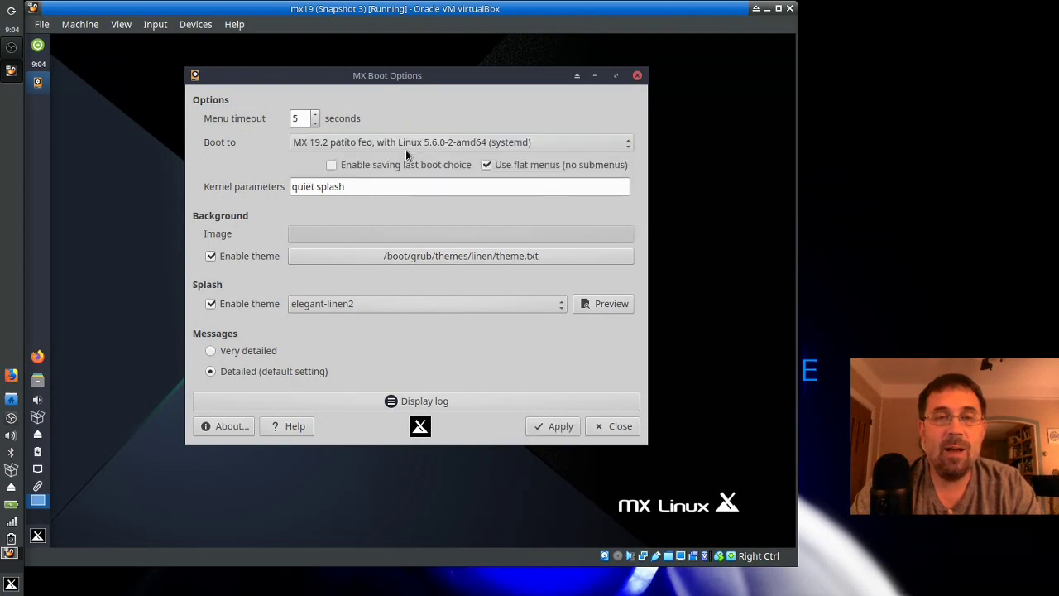
{"action": "left_click", "coordinate": [406, 150]}
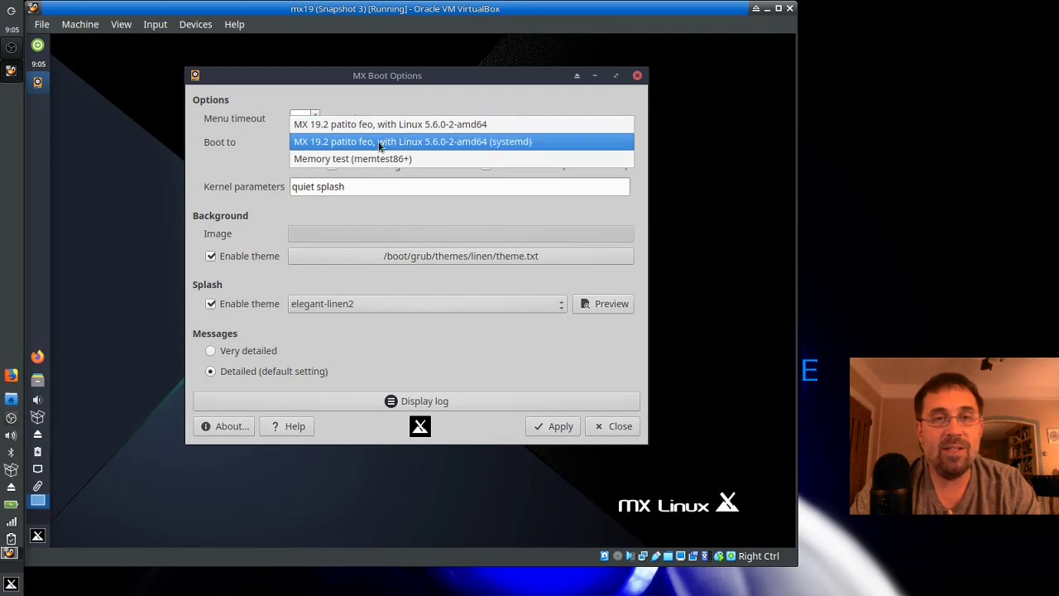
{"action": "left_click", "coordinate": [375, 143]}
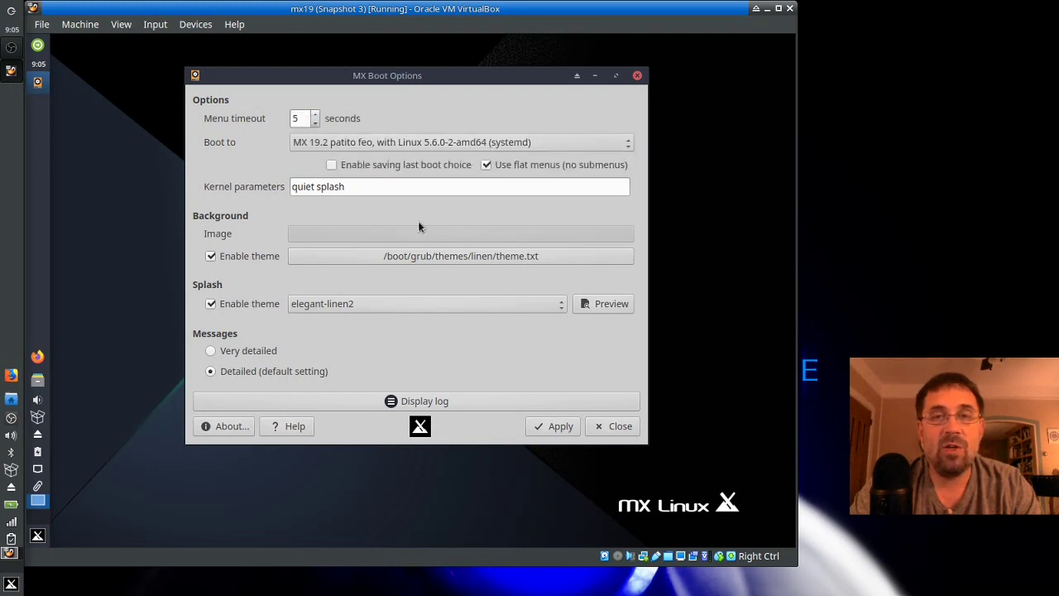
{"action": "left_click", "coordinate": [548, 426]}
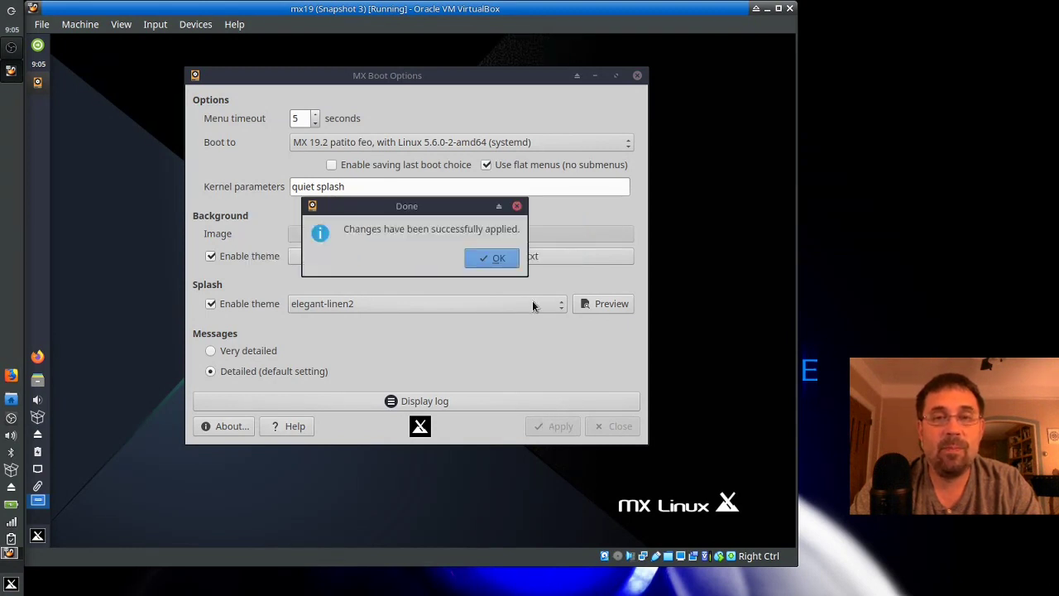
{"action": "left_click", "coordinate": [502, 259]}
{"action": "left_click", "coordinate": [612, 426]}
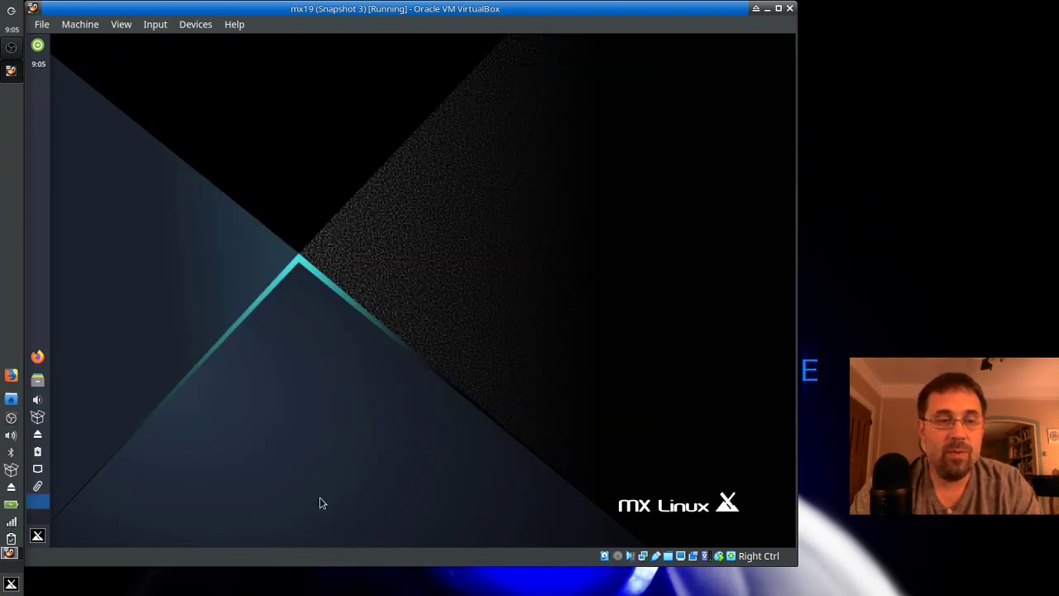
- Restart the guest system and boot the Linux 5.6.0-2-amd64 (systemd) entry from the flat boot menu
{"action": "left_click", "coordinate": [37, 536]}
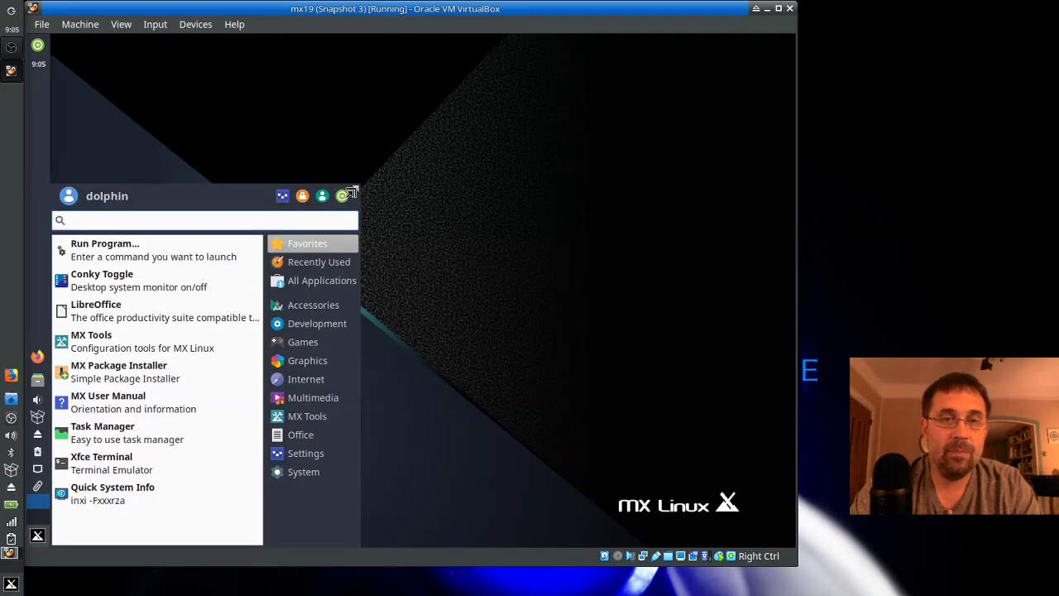
{"action": "left_click", "coordinate": [342, 195]}
{"action": "left_click", "coordinate": [411, 242]}
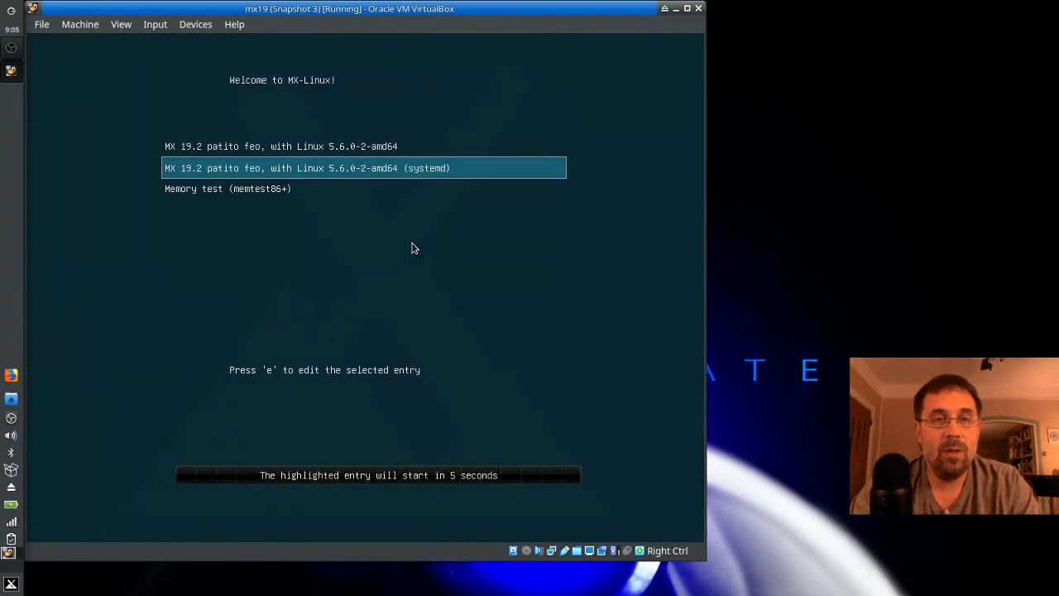
{"action": "key", "text": "Down"}
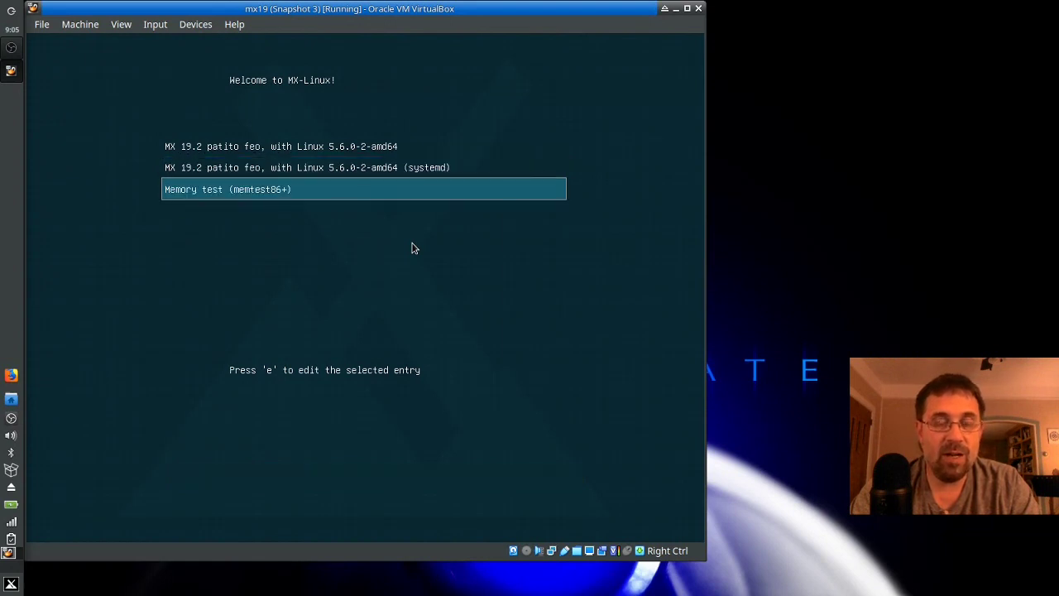
{"action": "key", "text": "Up"}
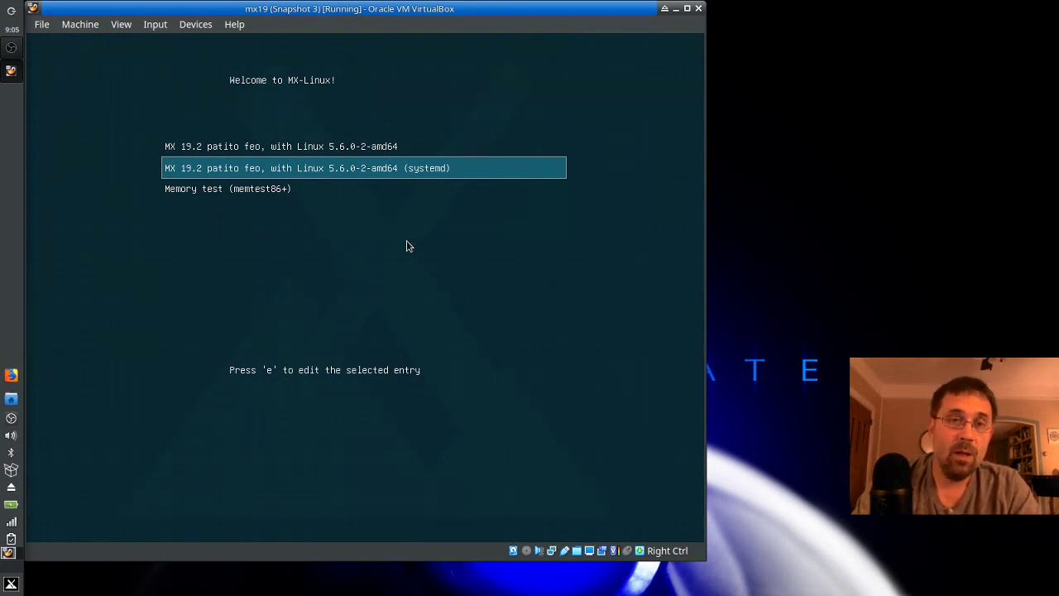
{"action": "key", "text": "Return"}
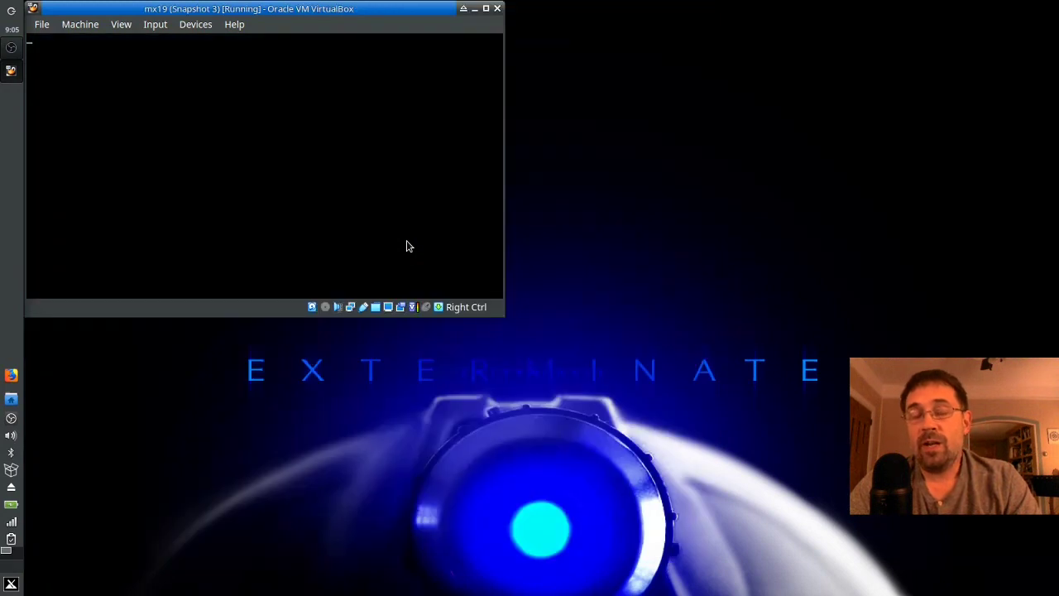